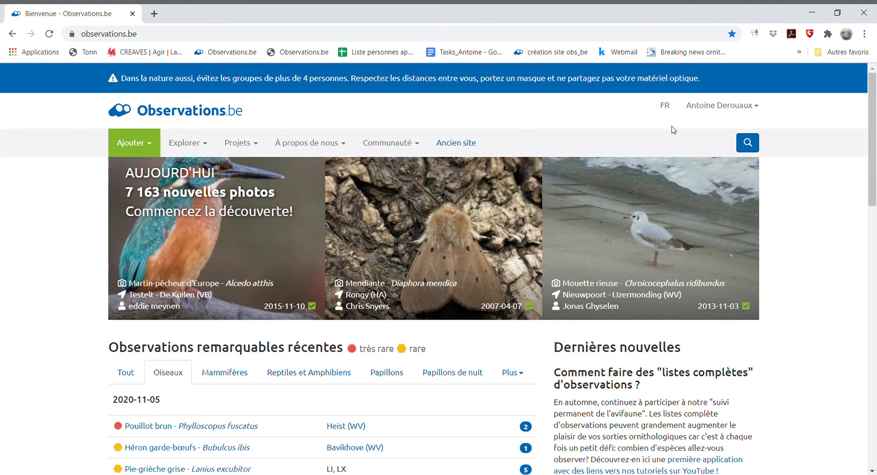
Step: Open the account's mobile transect counts and start importing the 2020-10-28 transect into a project visit
left_click(712, 108)
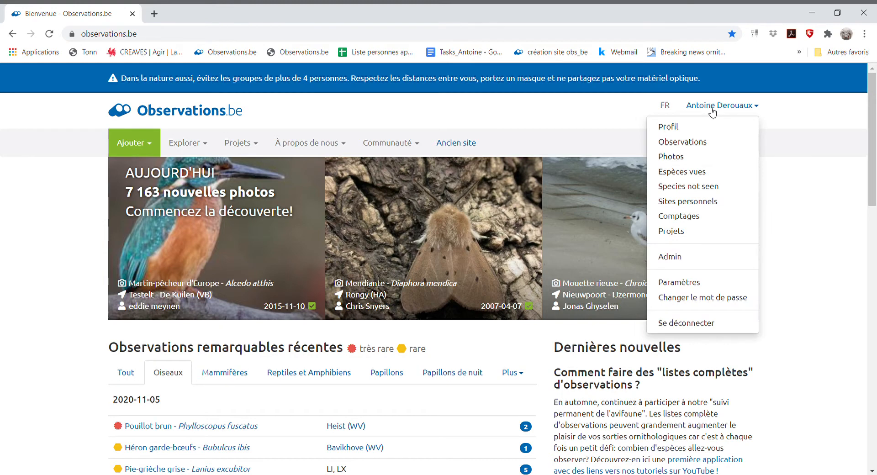
left_click(688, 219)
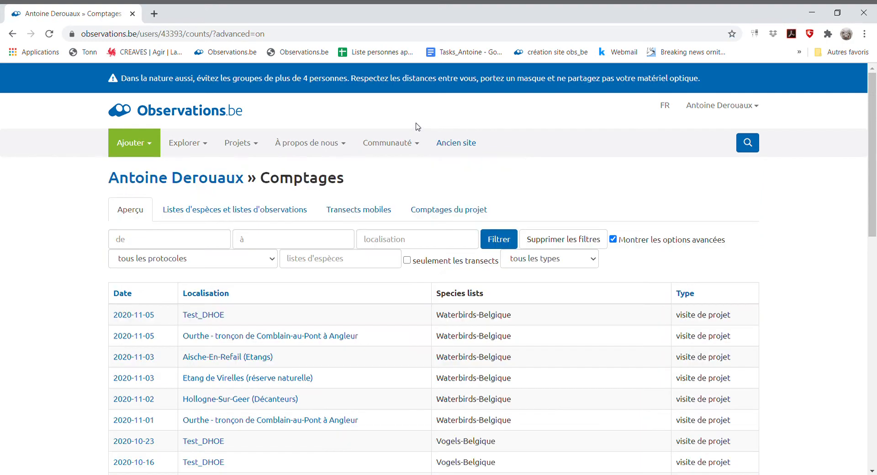
left_click(362, 213)
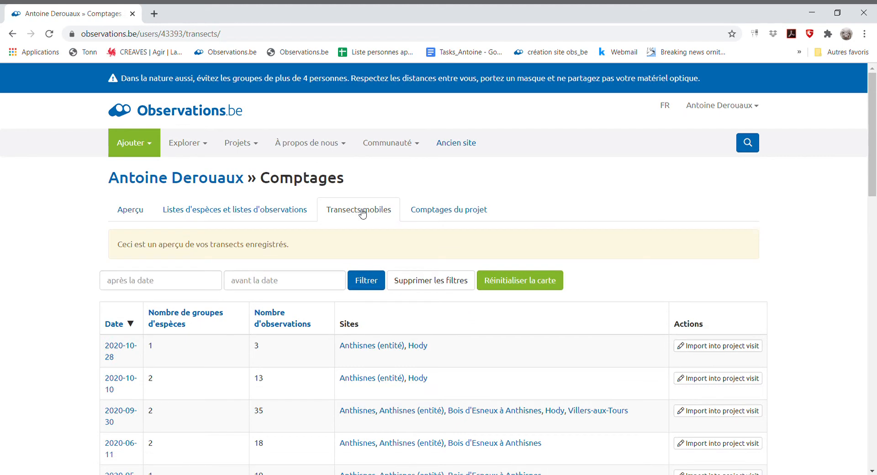
scroll(323, 186, "down", 2)
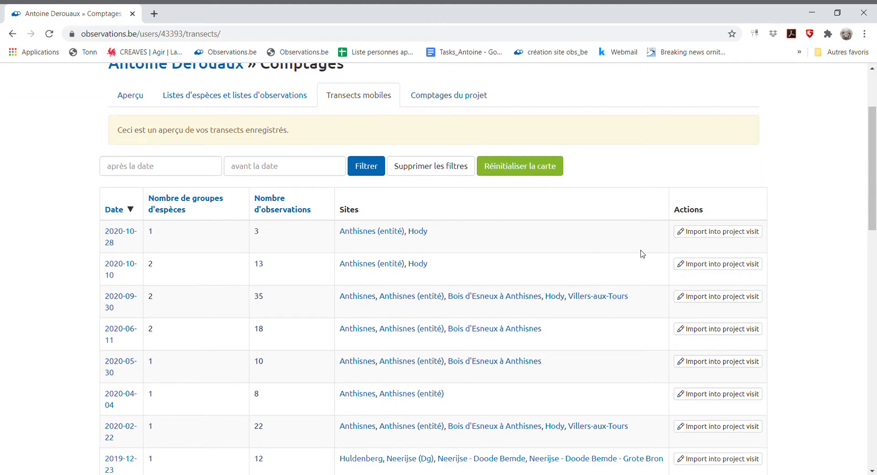
left_click(696, 233)
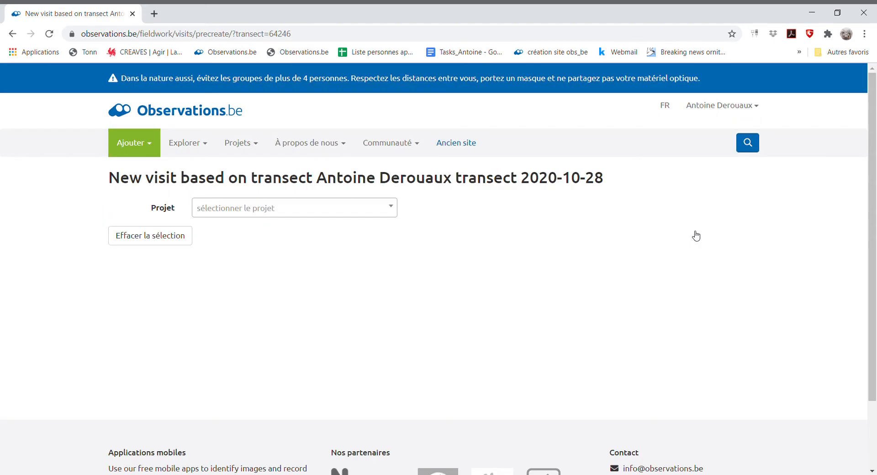
Step: Assign the new visit to the project DHOE Wallonie Bruxelles and the location Test_DHOE
left_click(317, 215)
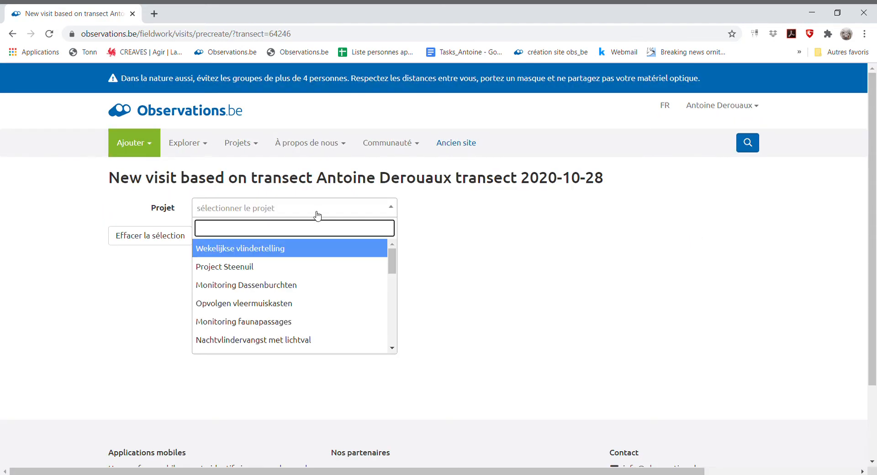
type("dho")
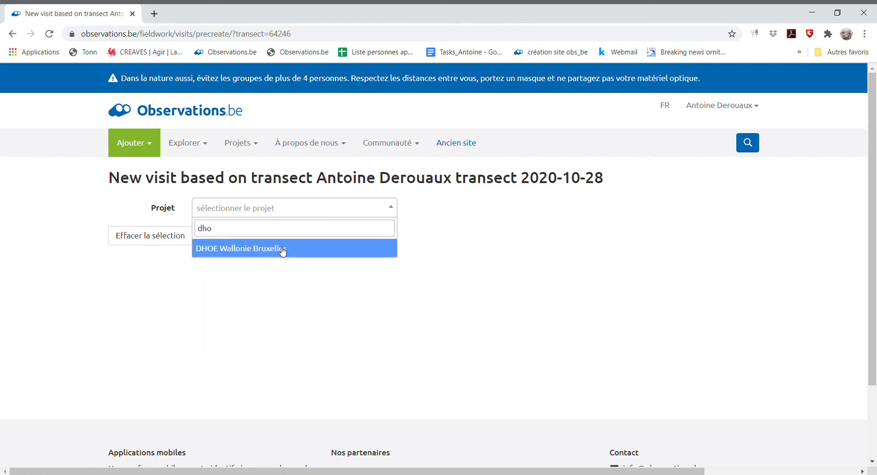
left_click(283, 250)
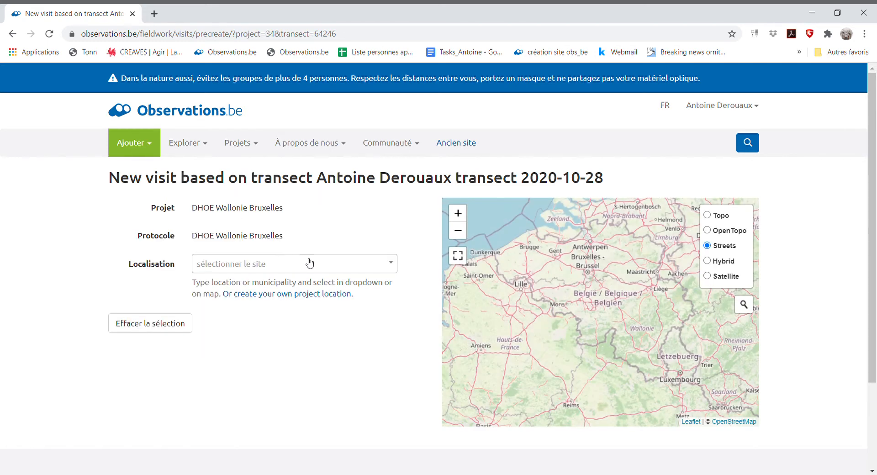
left_click(304, 265)
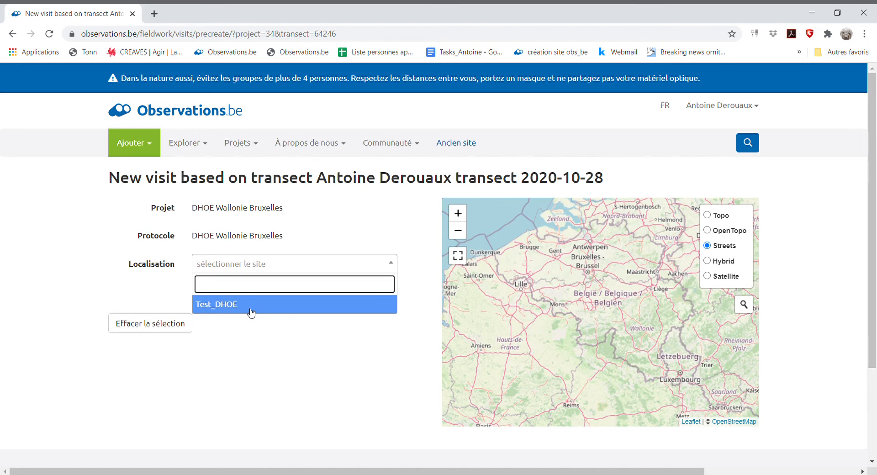
left_click(225, 307)
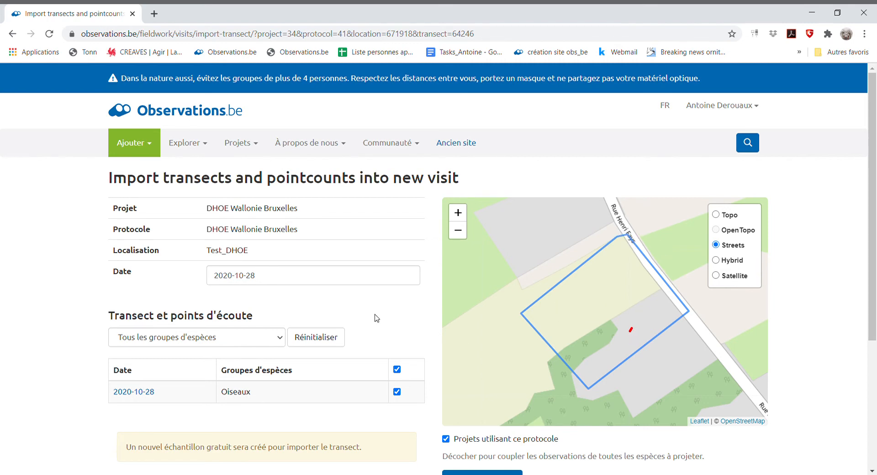
Step: Limit the transect's species group to Oiseaux and import the transect into the new visit
scroll(376, 317, "down", 3)
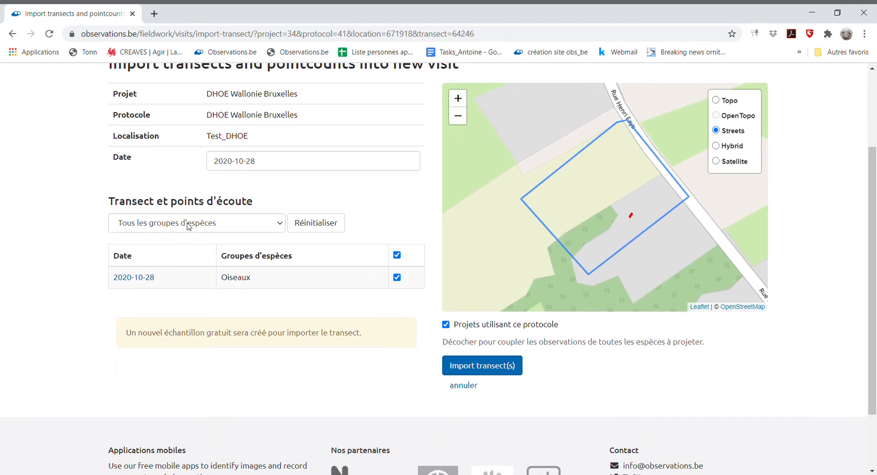
left_click(189, 226)
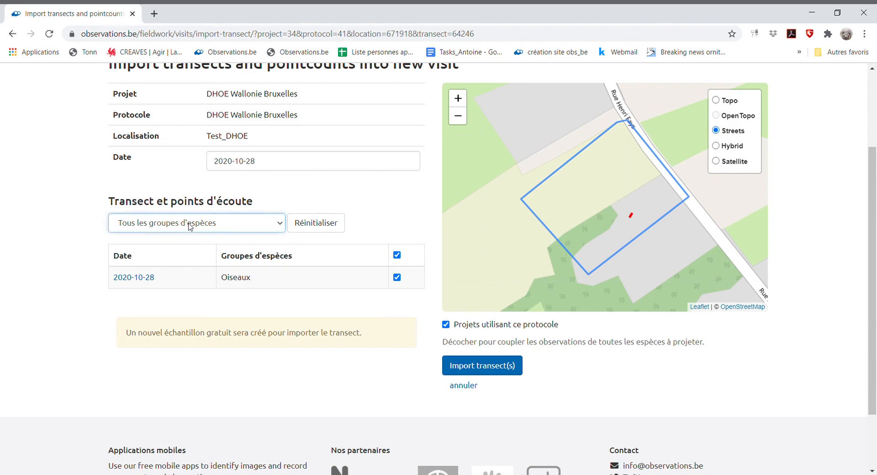
left_click(182, 250)
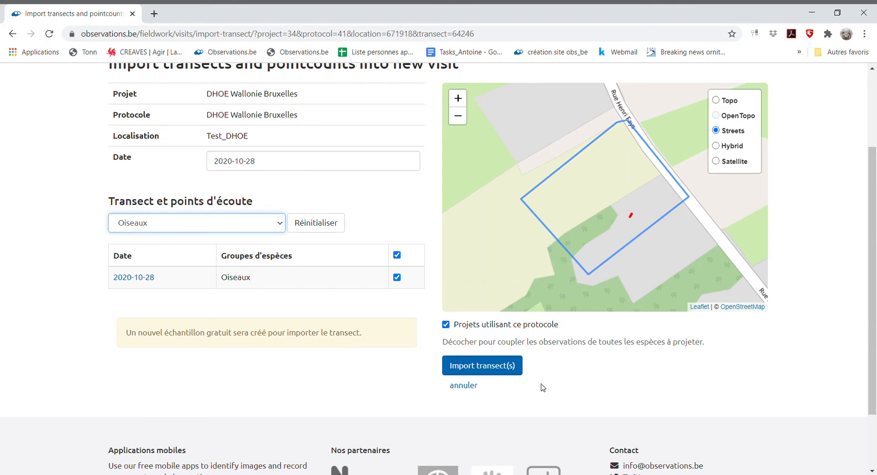
left_click(489, 369)
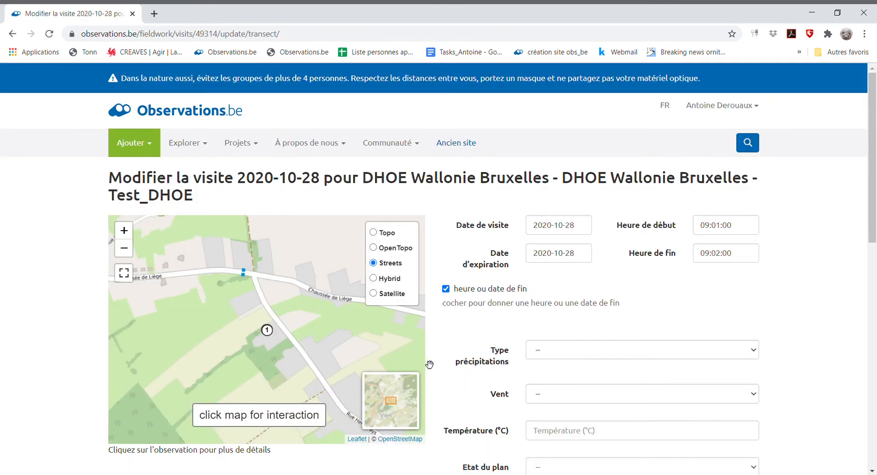
Step: Set the visit conditions to precipitation Sec, wind Vent léger, temperature 4 °C and water state Normal
scroll(442, 360, "down", 1)
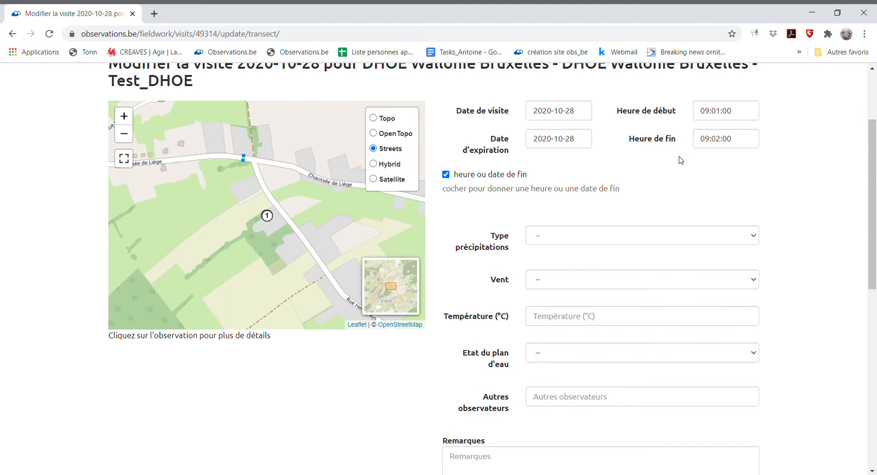
left_click(566, 242)
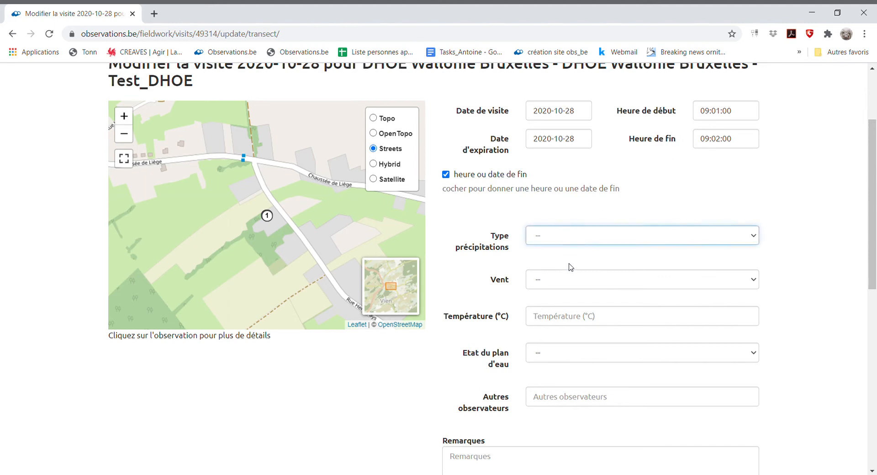
left_click(571, 269)
left_click(563, 281)
left_click(568, 320)
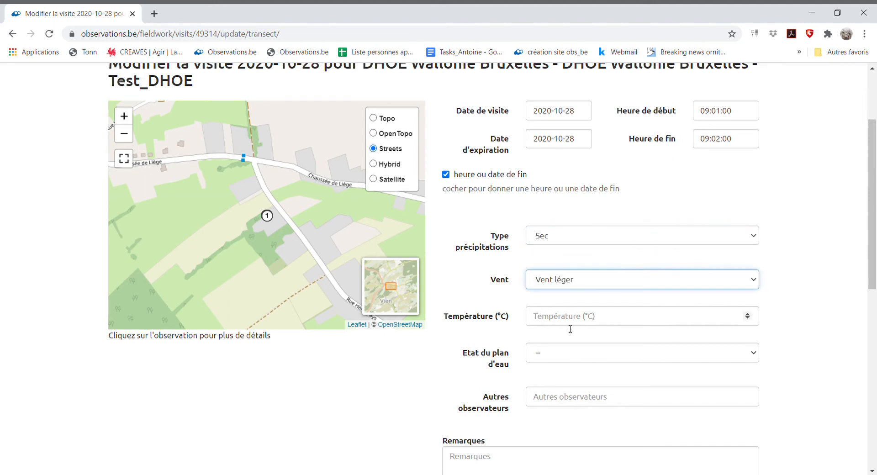
left_click(564, 325)
type("4")
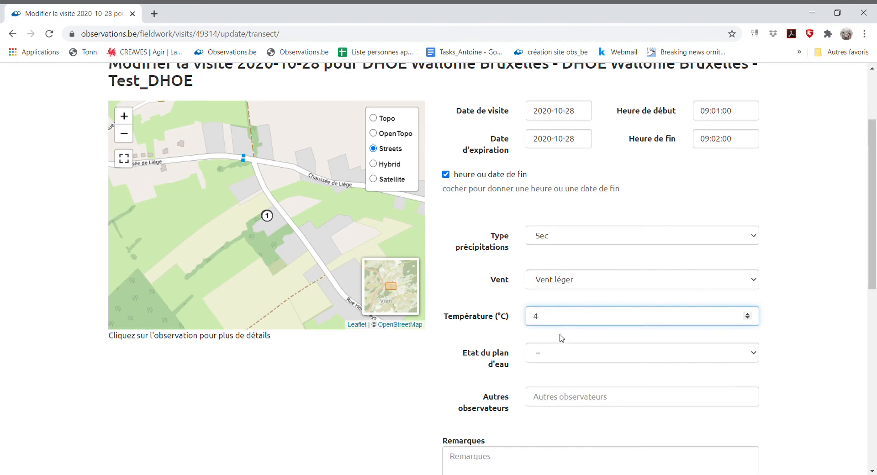
key("Tab")
key("Down")
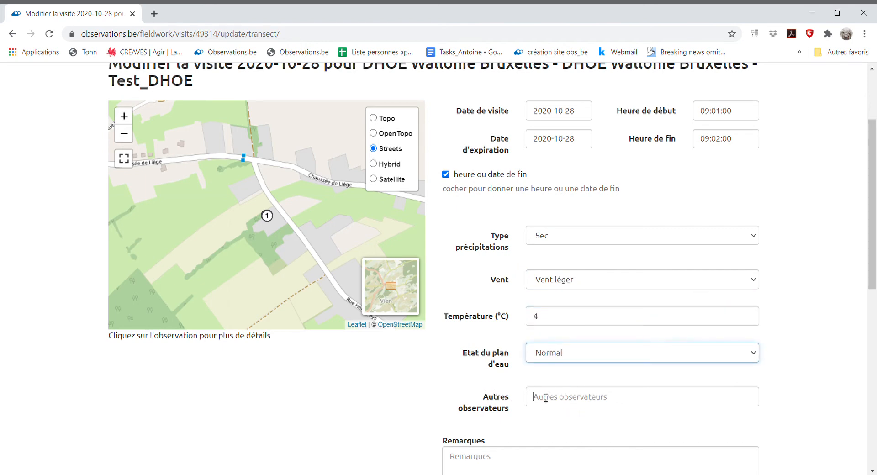
Step: Leave the other observers and remarks empty, check the imported observations, and save the visit
left_click(527, 399)
scroll(443, 388, "down", 5)
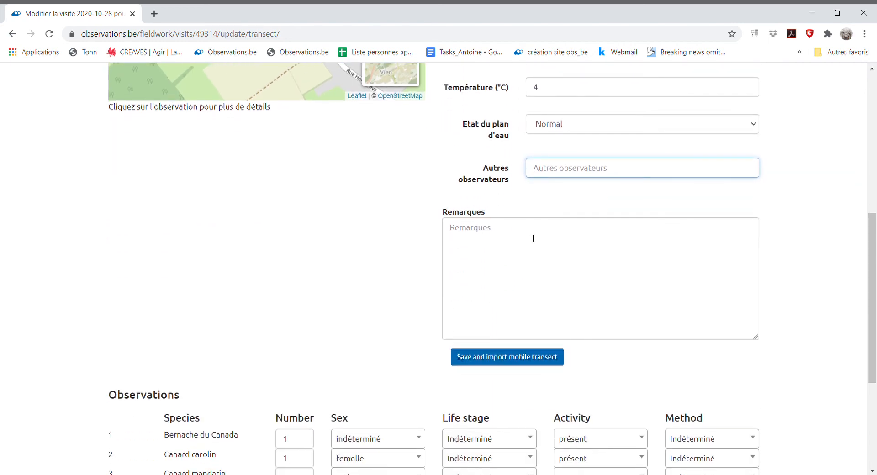
scroll(305, 305, "down", 4)
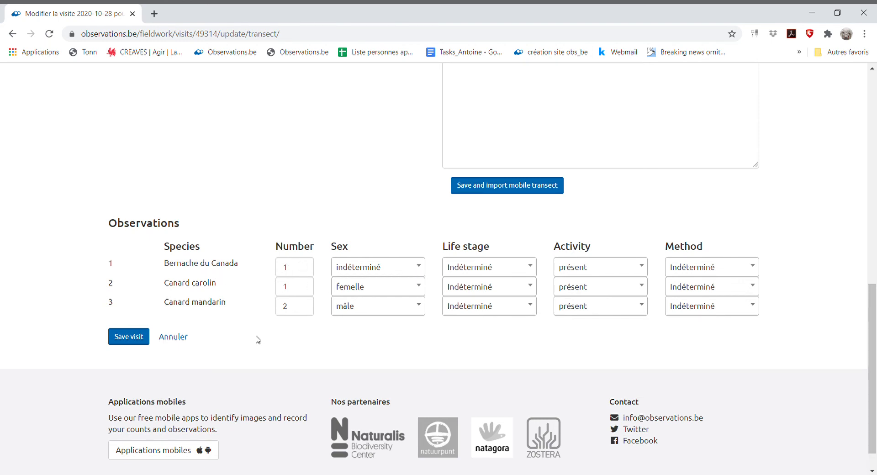
left_click(130, 339)
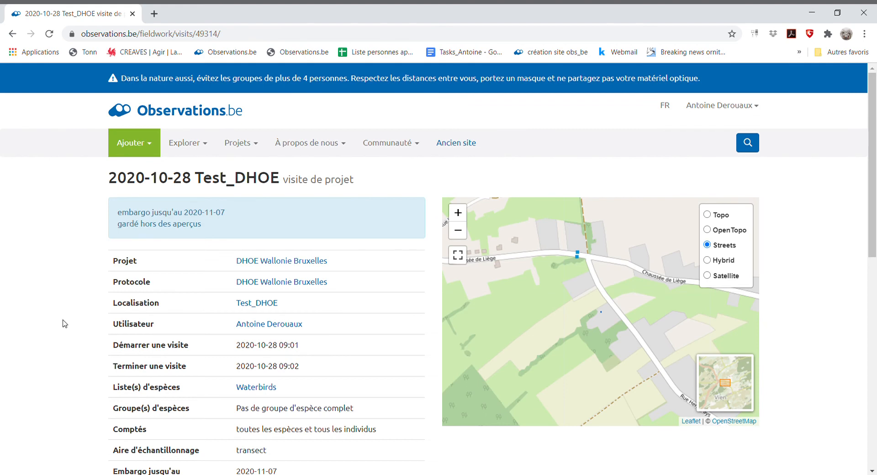
Step: Examine the saved visit's observations and the actions offered for the Bernache du Canada record
scroll(64, 323, "down", 8)
scroll(65, 323, "down", 1)
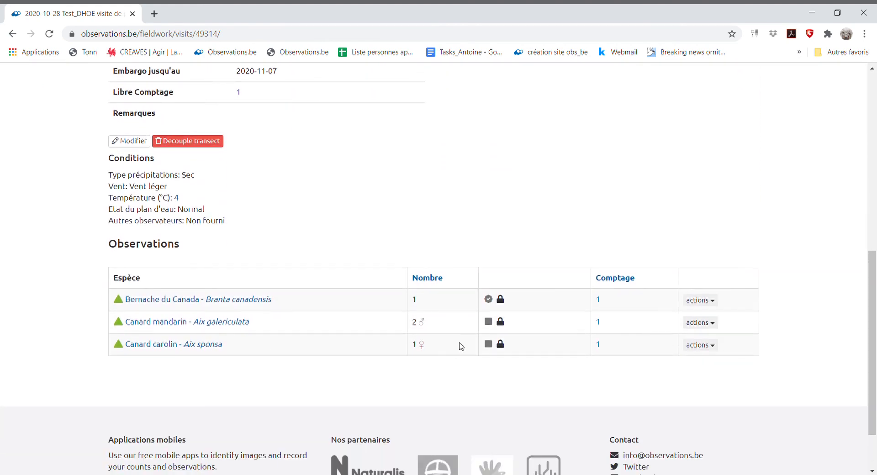
left_click(718, 305)
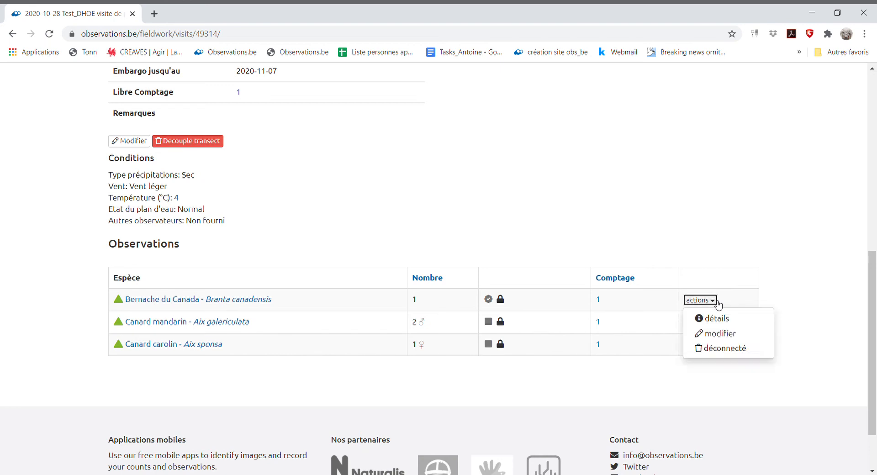
left_click(717, 304)
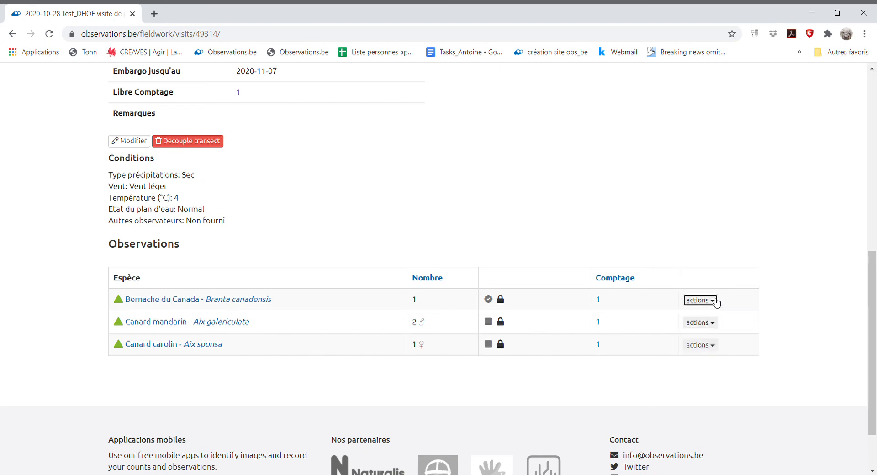
left_click(717, 304)
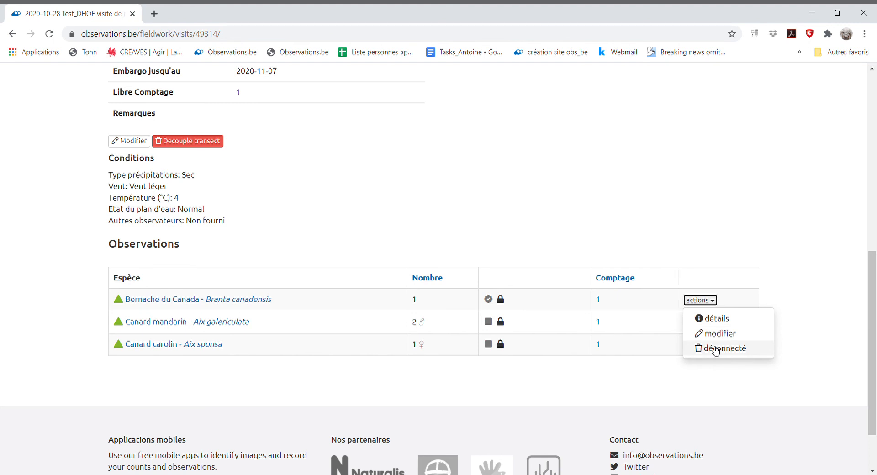
left_click(716, 302)
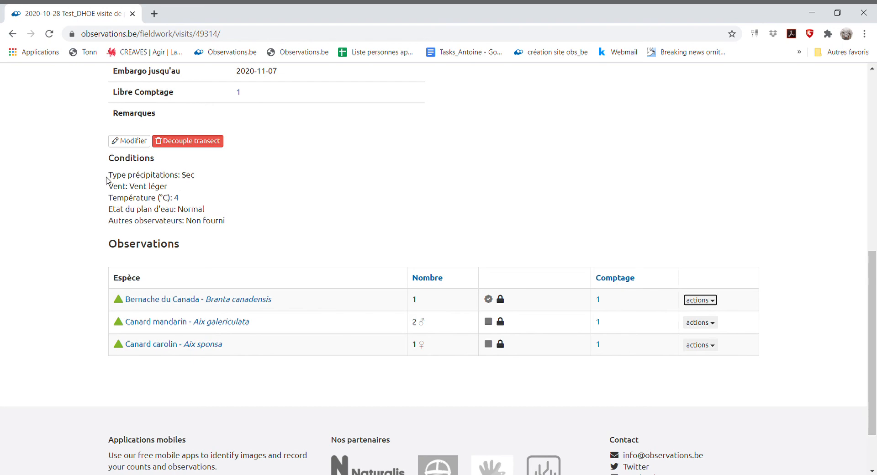
Step: Reopen the visit for editing from its conditions section, review its observations, and save the visit again
left_click_drag(110, 178, 228, 231)
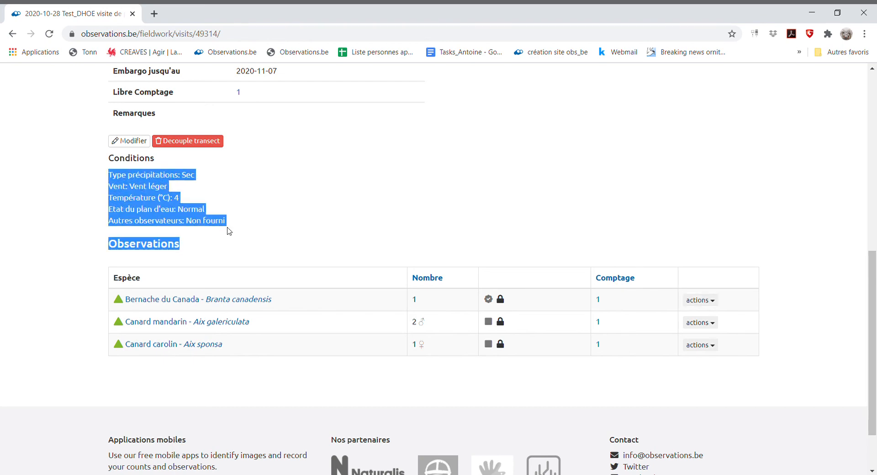
left_click(129, 141)
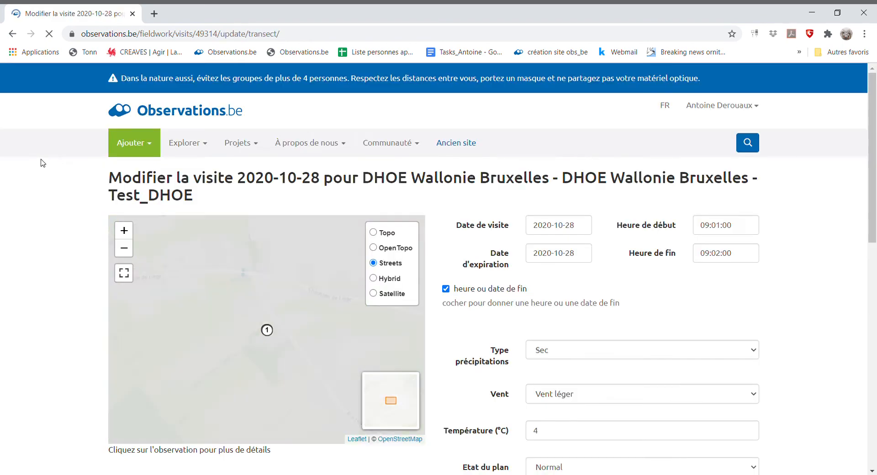
scroll(221, 247, "down", 10)
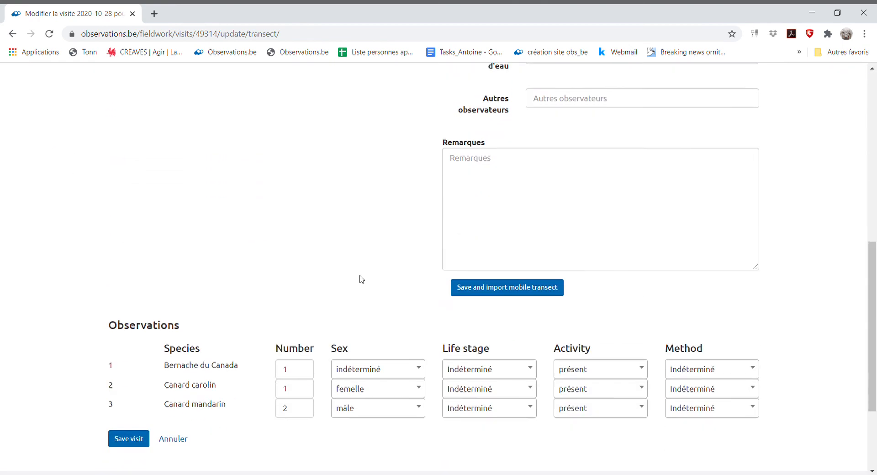
left_click(131, 422)
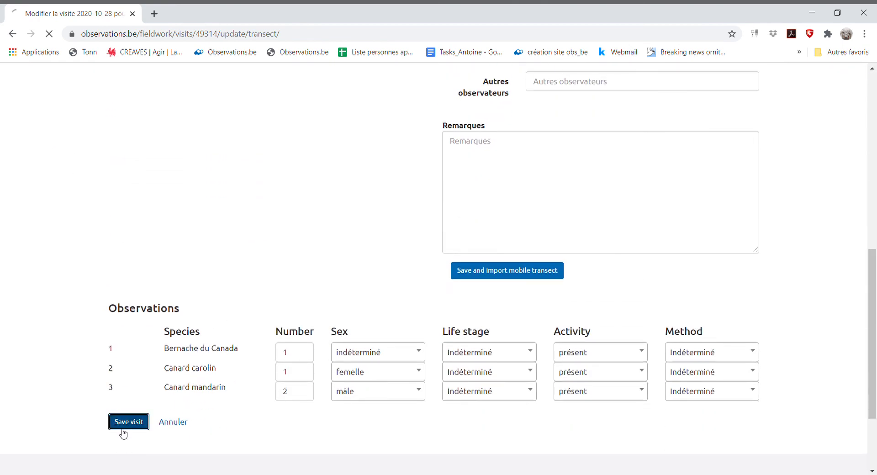
Step: Review the saved visit's details, map, conditions and observations list
scroll(79, 317, "down", 5)
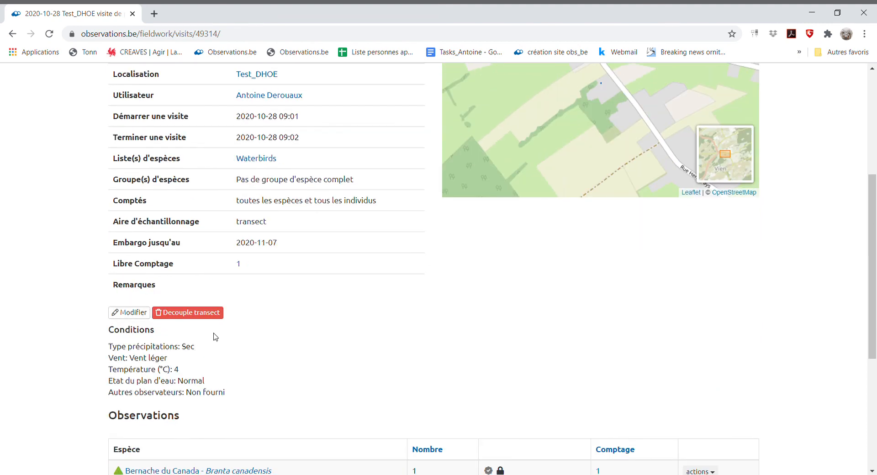
scroll(267, 347, "up", 3)
scroll(273, 349, "down", 3)
scroll(289, 319, "up", 4)
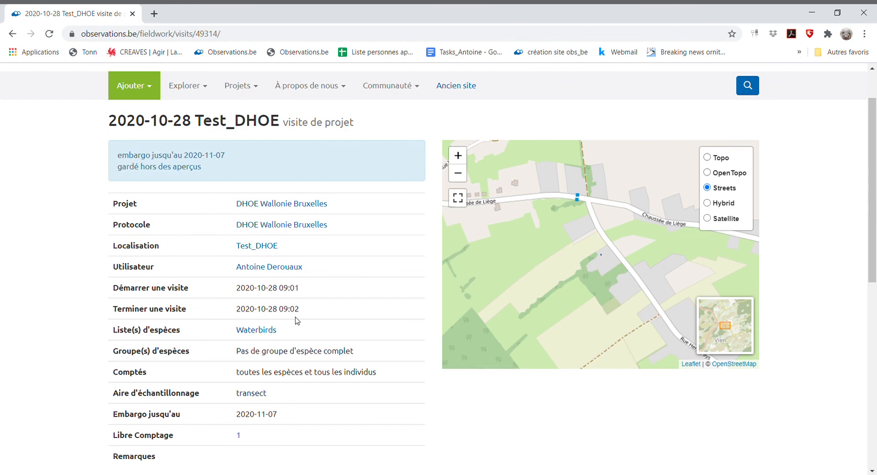
scroll(296, 321, "down", 5)
scroll(295, 320, "down", 2)
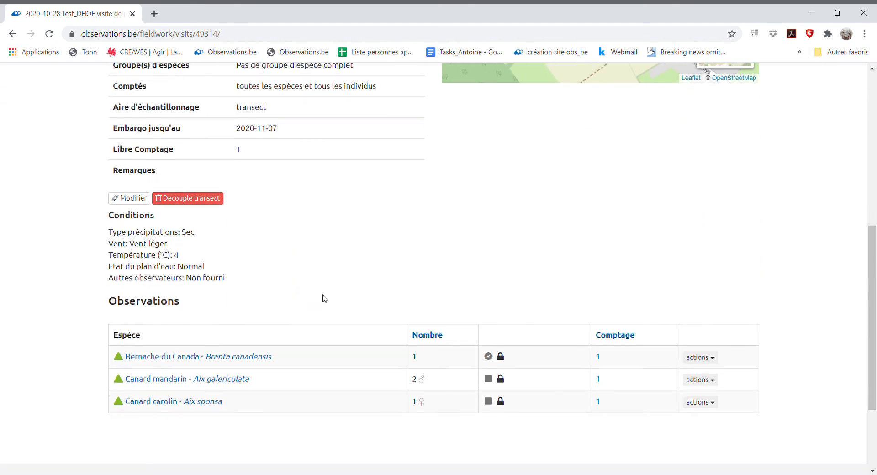